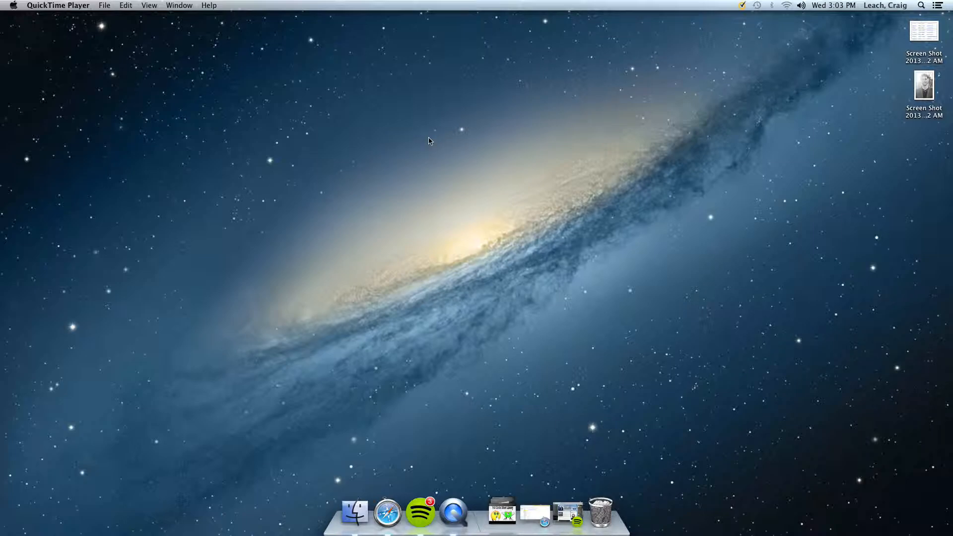
# Launch GarageBand from the Applications folder.
pyautogui.click(357, 515)
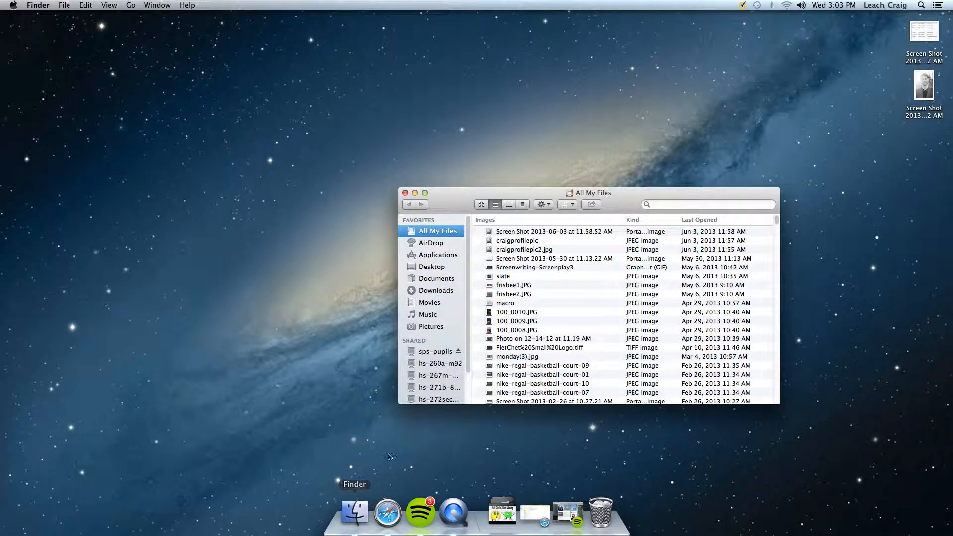
pyautogui.moveTo(448, 205); pyautogui.dragTo(312, 160)
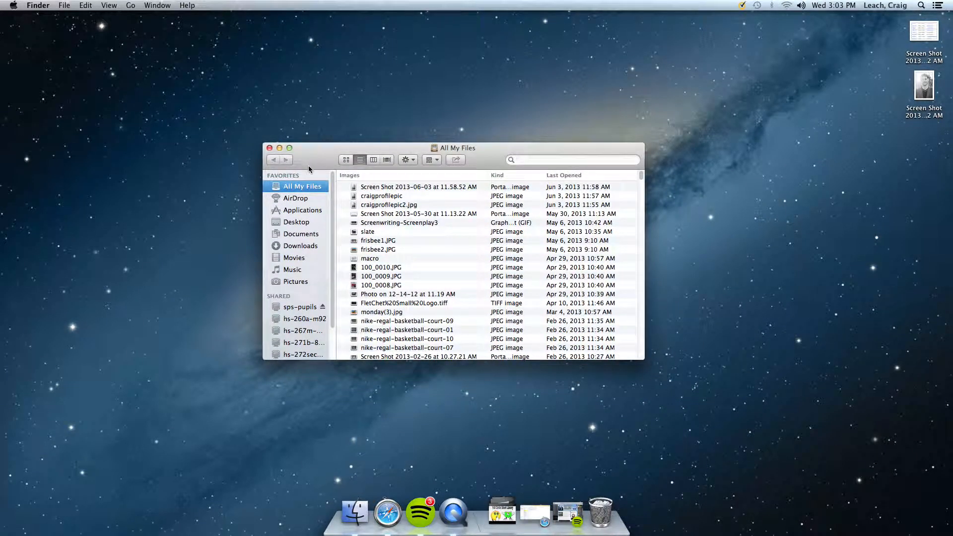
pyautogui.click(301, 211)
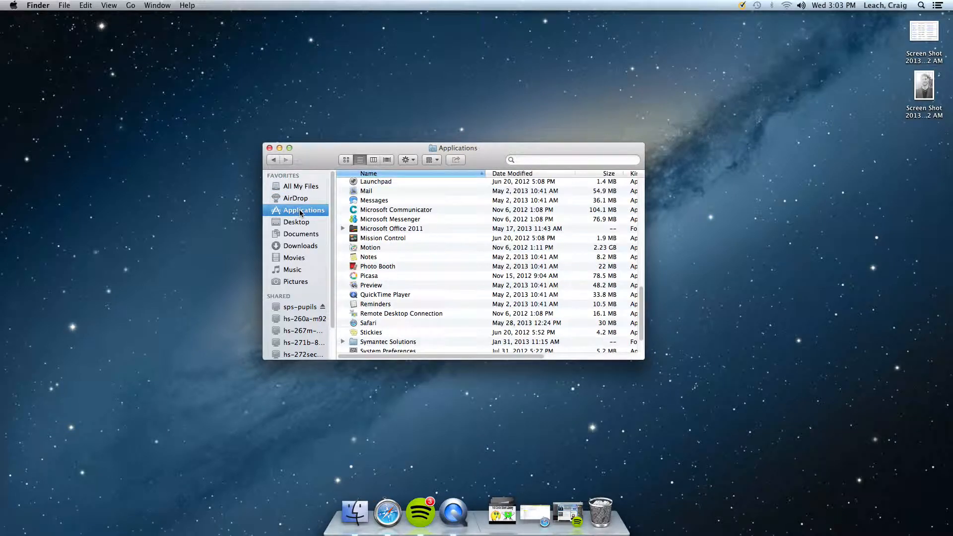
pyautogui.scroll(5, 401, 252)
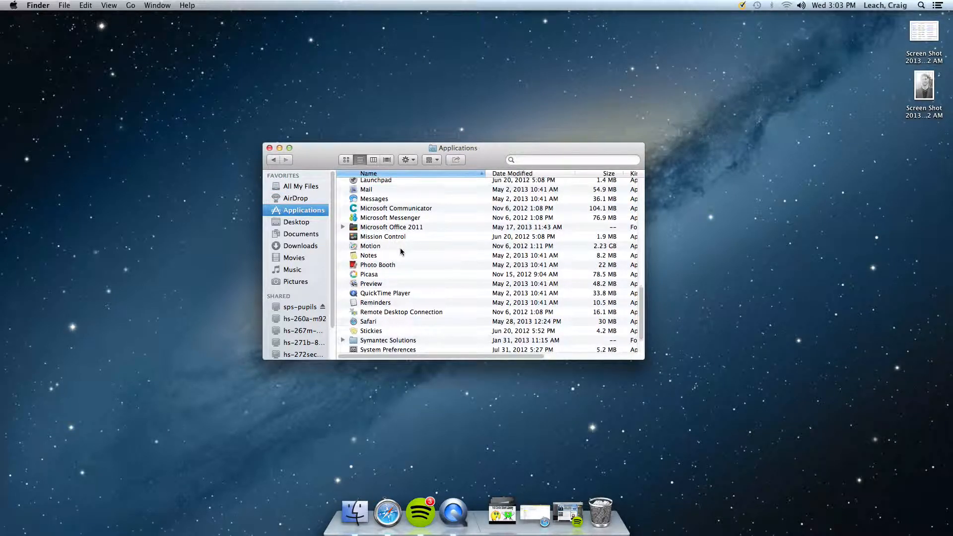
pyautogui.scroll(1, 401, 251)
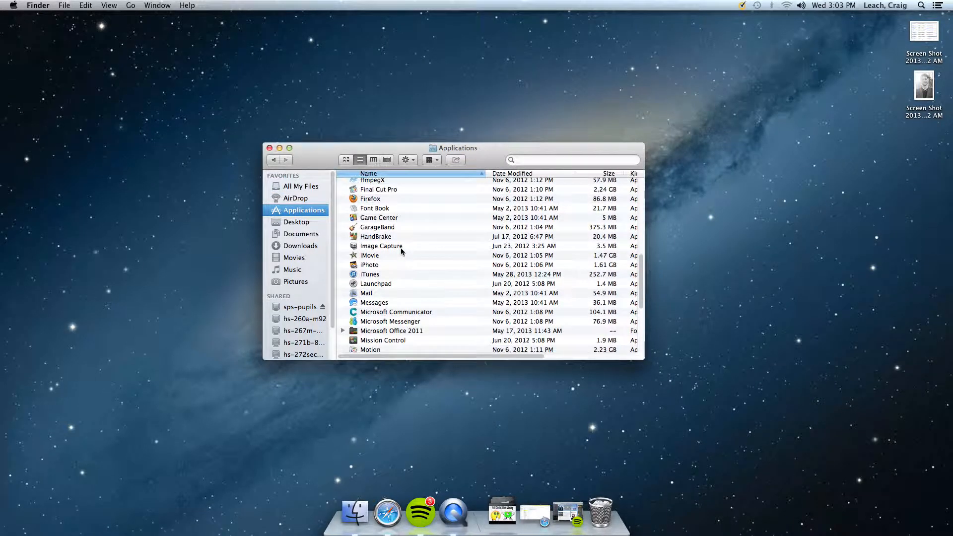
pyautogui.click(370, 228)
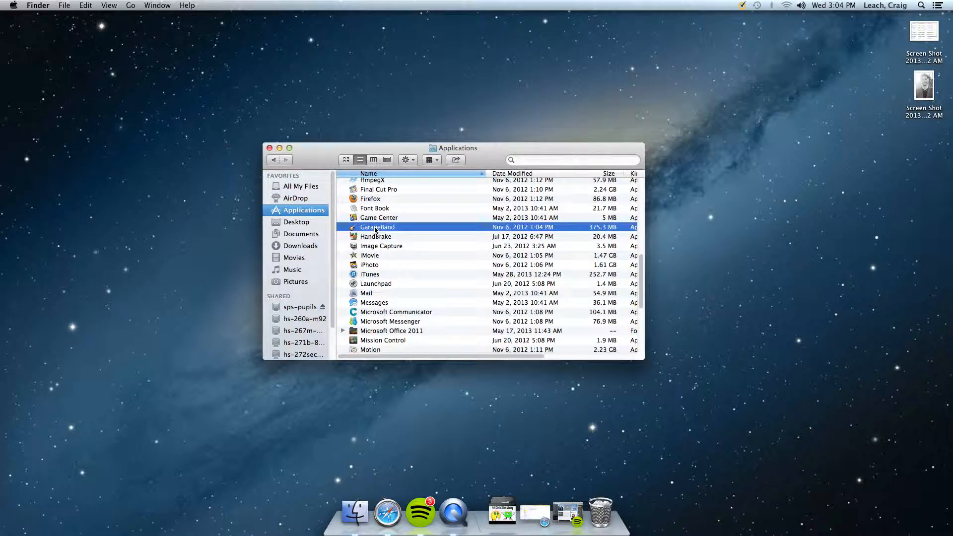
pyautogui.doubleClick(376, 229)
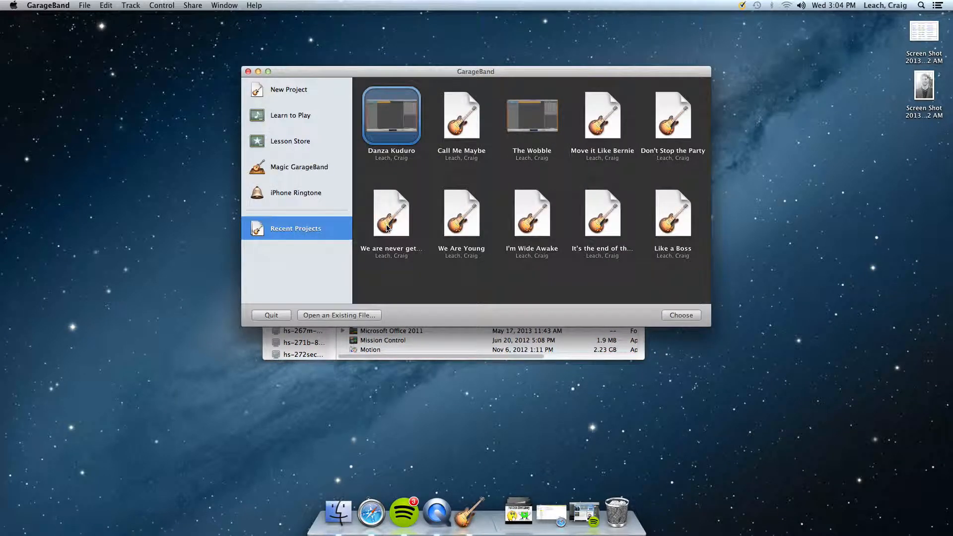
# Start a new project from the Voice template.
pyautogui.click(289, 91)
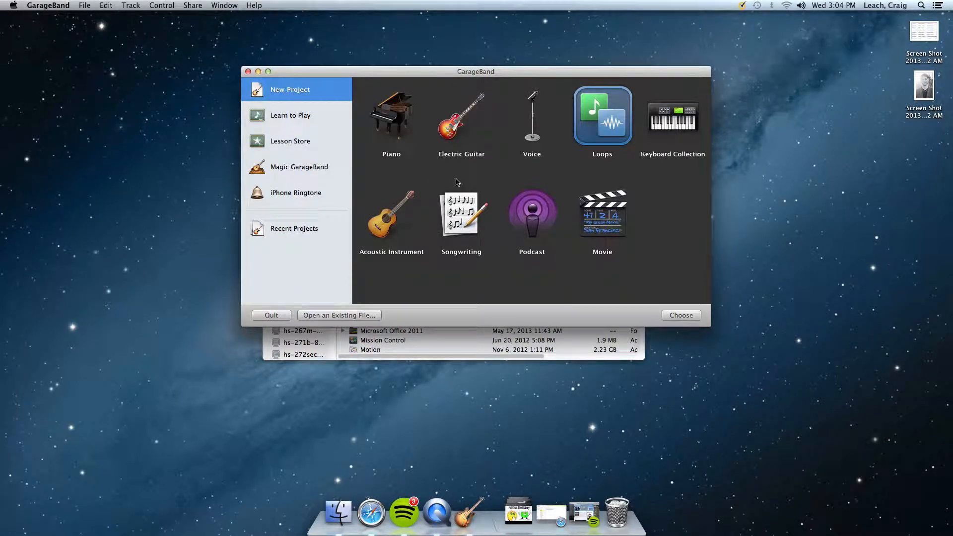
pyautogui.click(533, 133)
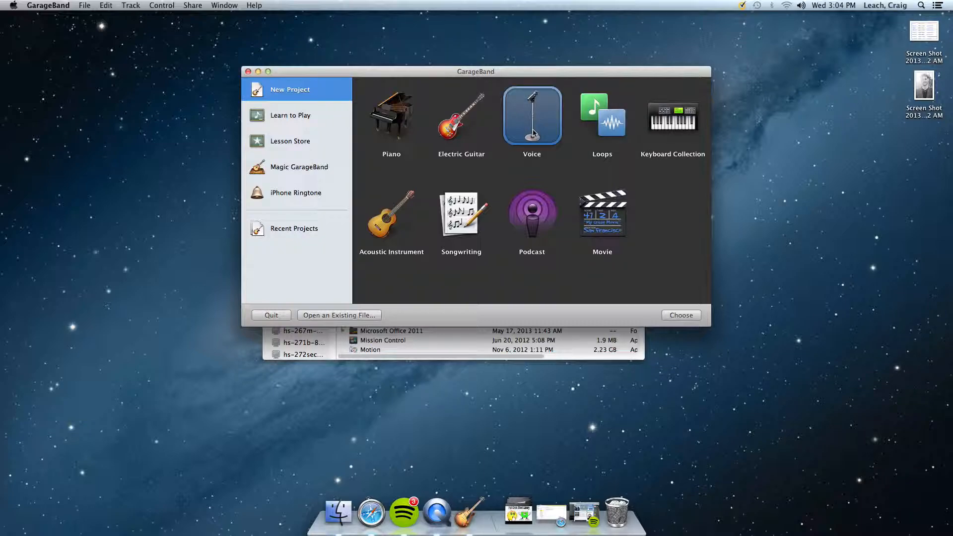
pyautogui.click(671, 314)
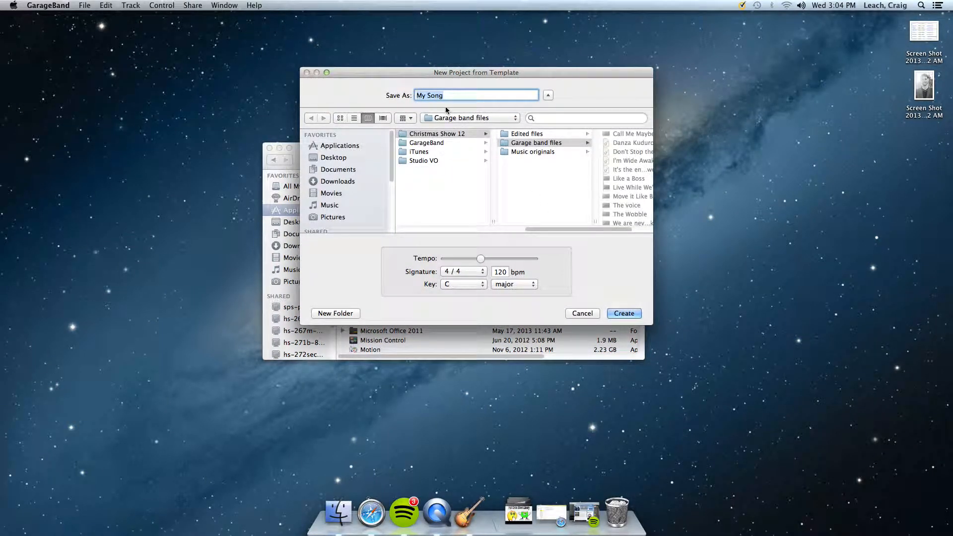
# Name the project with the owner's title and surname plus "VFW 2013", and create it in the Music folder.
pyautogui.write('Mr Leach ')
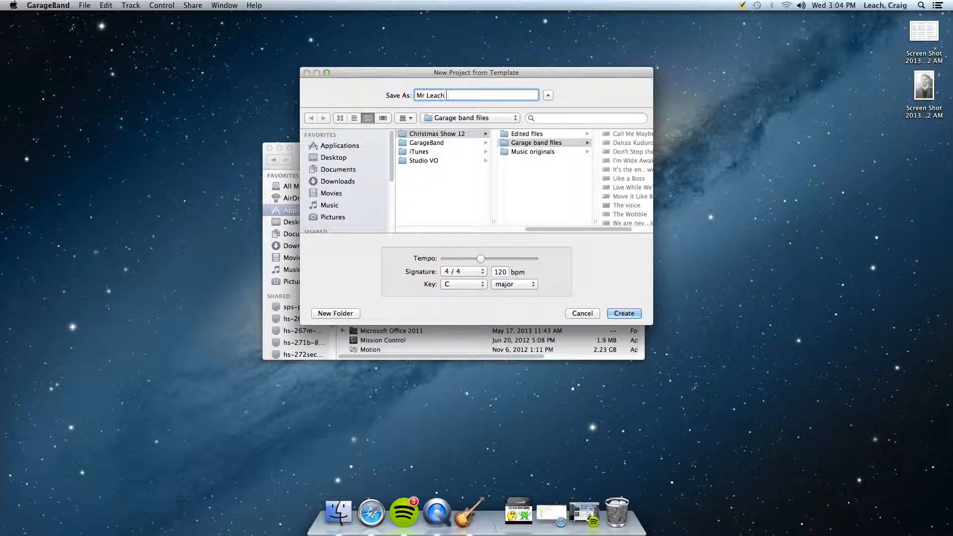
pyautogui.write('VFW 2013')
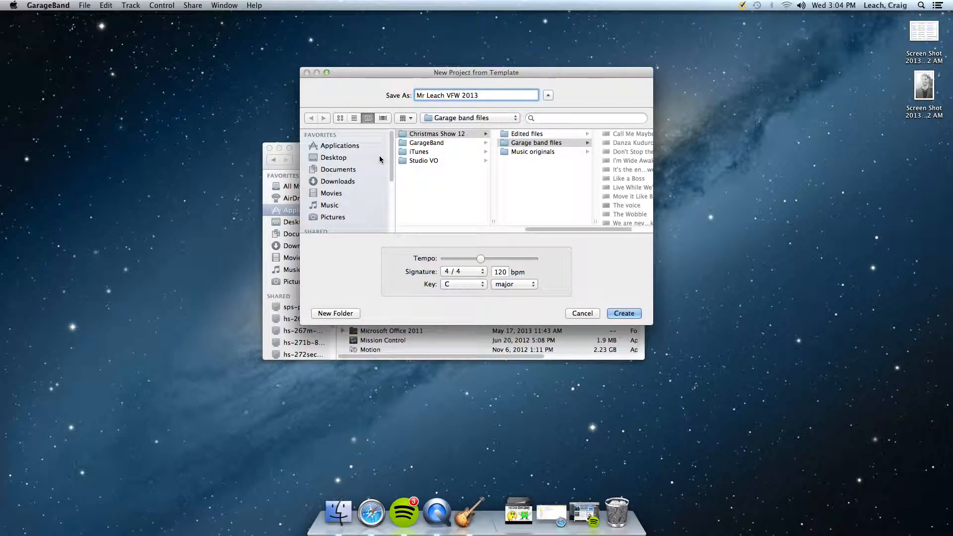
pyautogui.moveTo(392, 145)
pyautogui.mouseDown()
pyautogui.moveTo(388, 173)
pyautogui.moveTo(385, 136)
pyautogui.moveTo(382, 204)
pyautogui.moveTo(383, 134)
pyautogui.mouseUp()
pyautogui.click(334, 206)
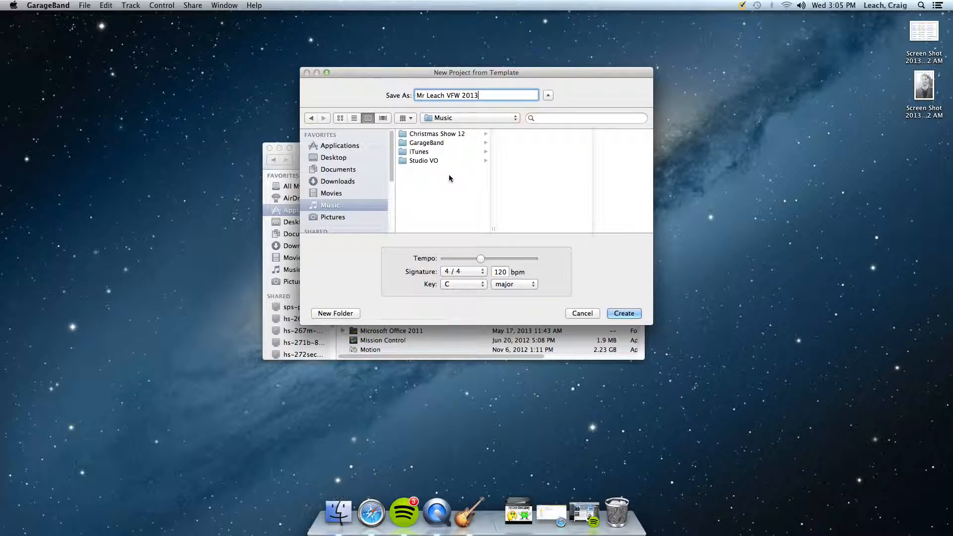
pyautogui.click(630, 313)
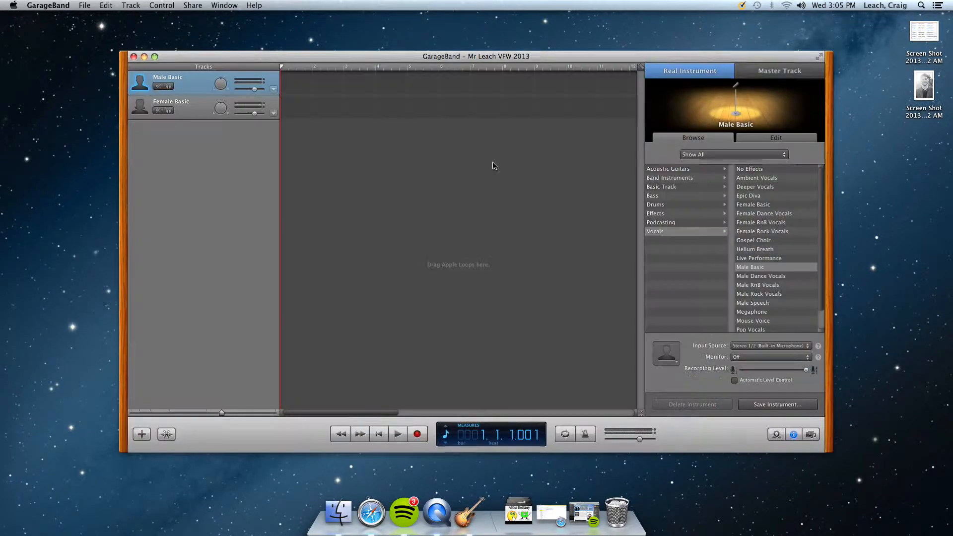
# Raise the Male Basic track's volume slightly and reposition the project window on the desktop.
pyautogui.moveTo(454, 56); pyautogui.dragTo(482, 108)
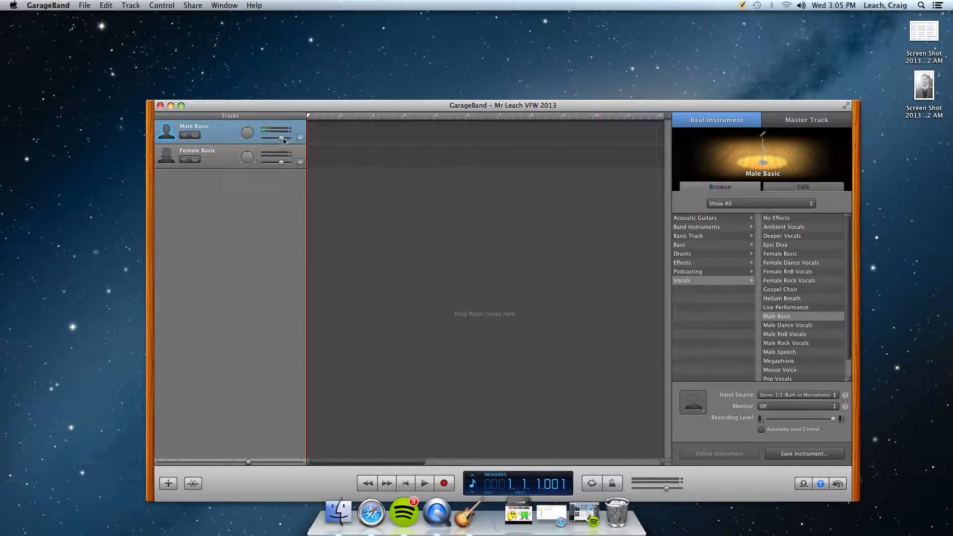
pyautogui.moveTo(282, 142); pyautogui.dragTo(286, 142)
pyautogui.moveTo(293, 108); pyautogui.dragTo(268, 77)
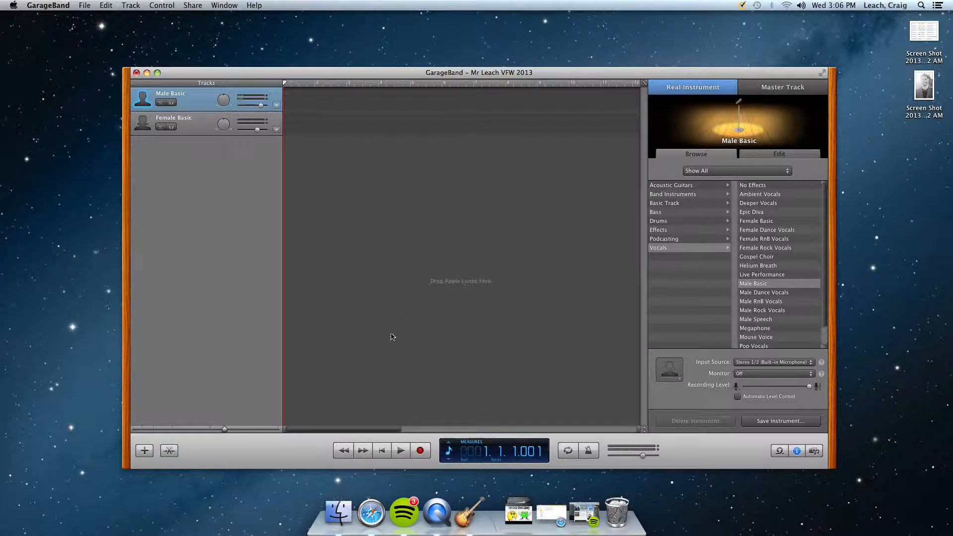
# Record a short voice take on the Male Basic track from the project start and play it back from the beginning.
pyautogui.click(421, 451)
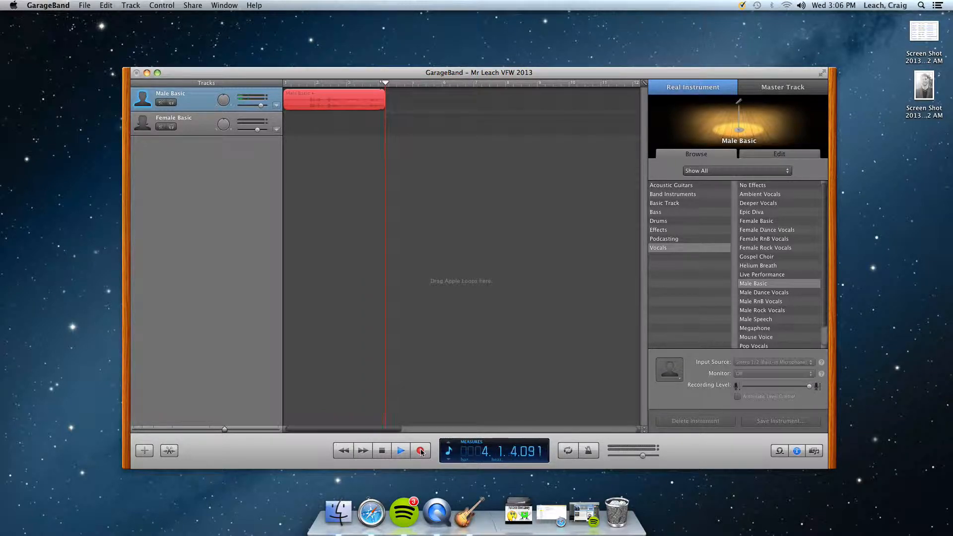
pyautogui.press('space')
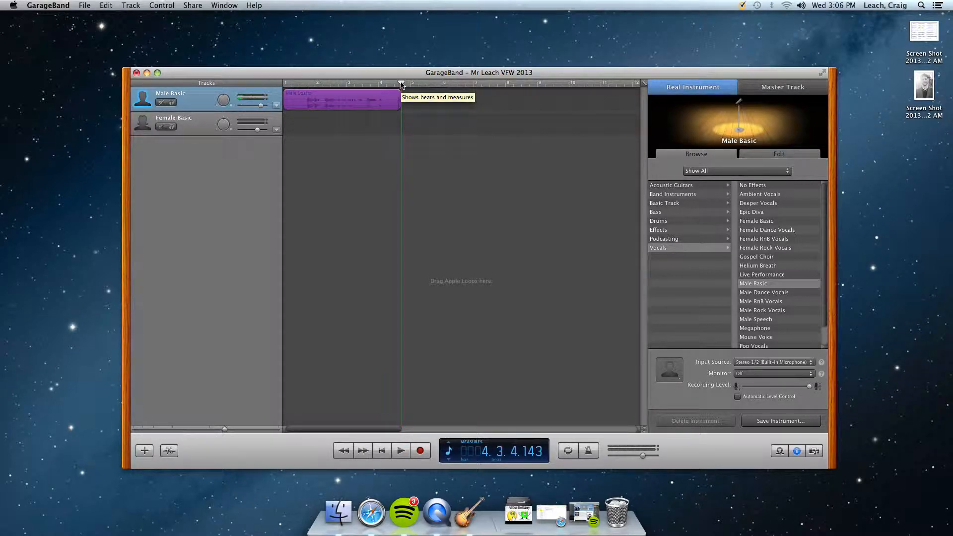
pyautogui.moveTo(402, 84); pyautogui.dragTo(277, 76)
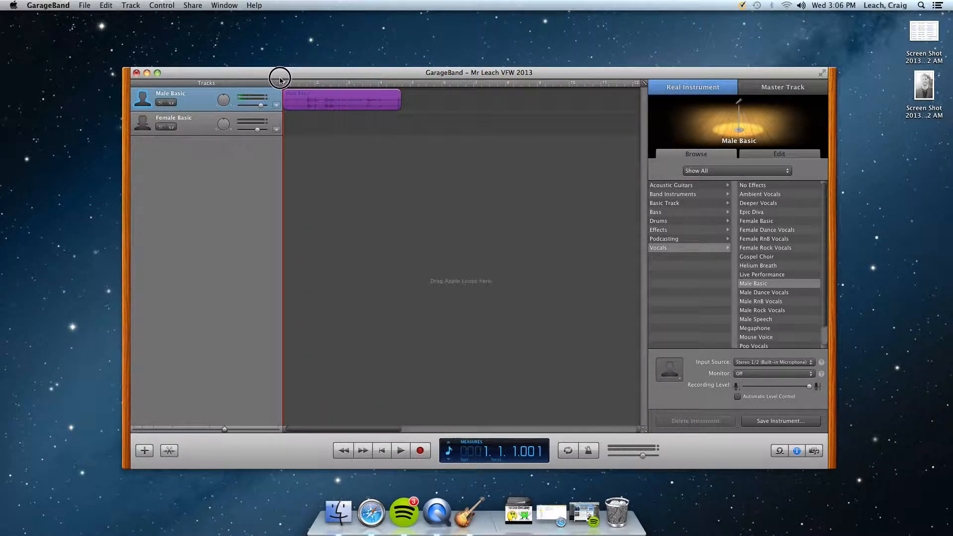
pyautogui.press('space')
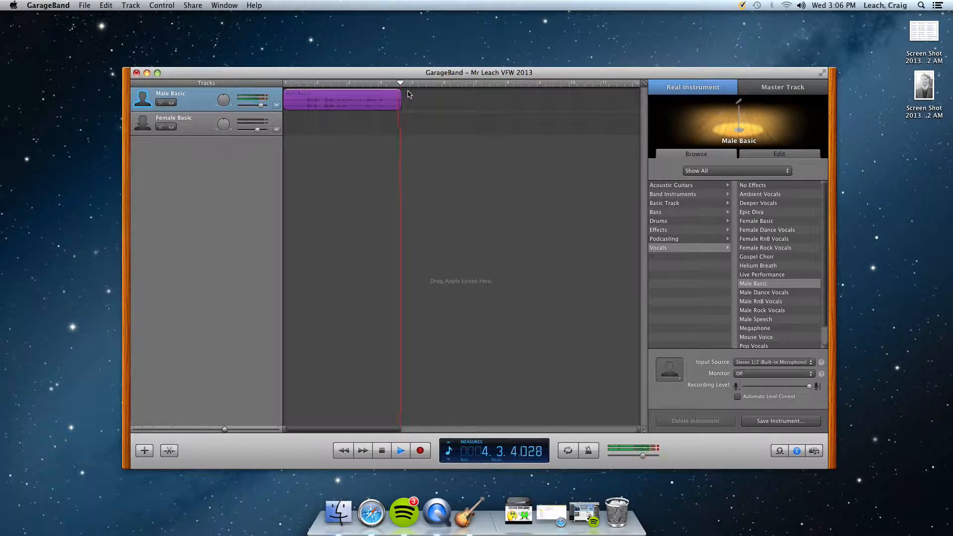
pyautogui.press('space')
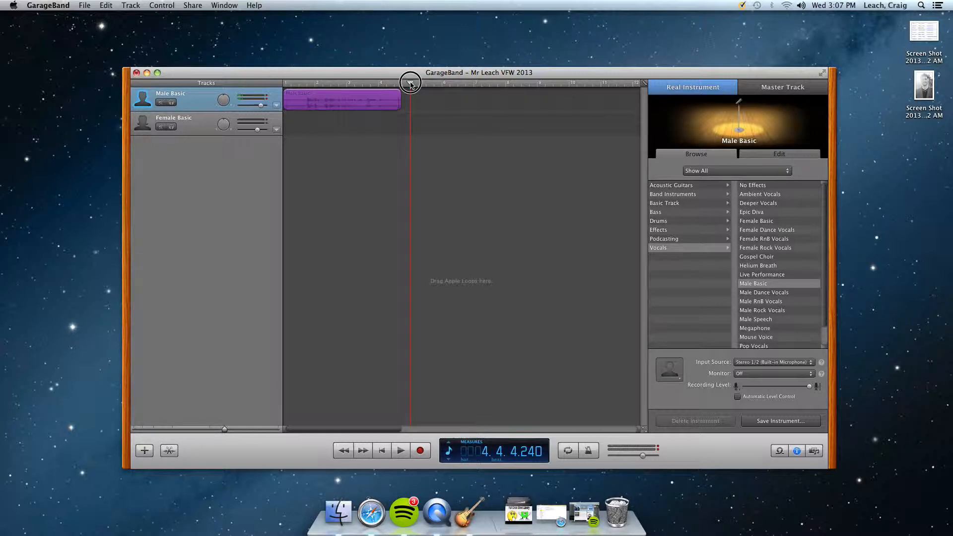
# Split the recorded region at 4.3.1.001 and delete the short leftover piece at its end.
pyautogui.moveTo(410, 84); pyautogui.dragTo(402, 84)
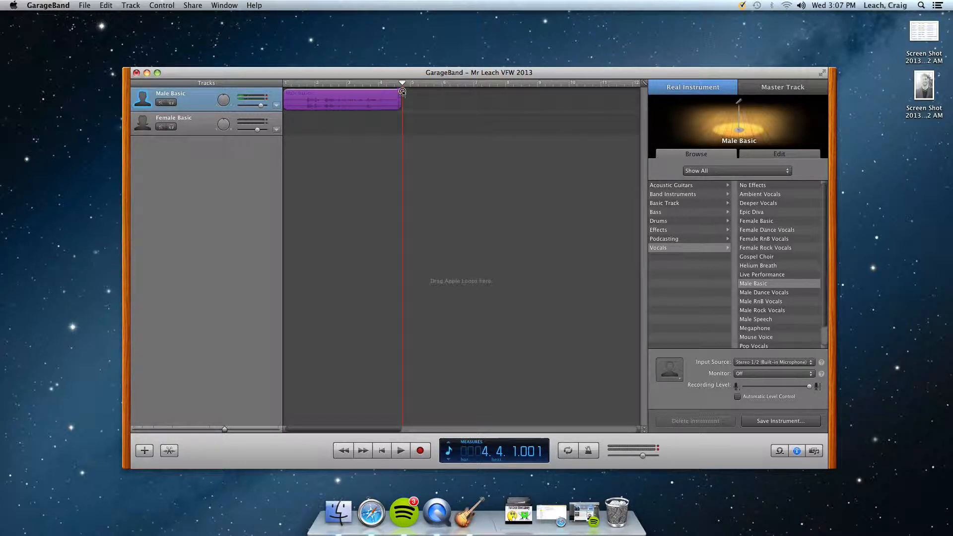
pyautogui.moveTo(402, 85); pyautogui.dragTo(395, 83)
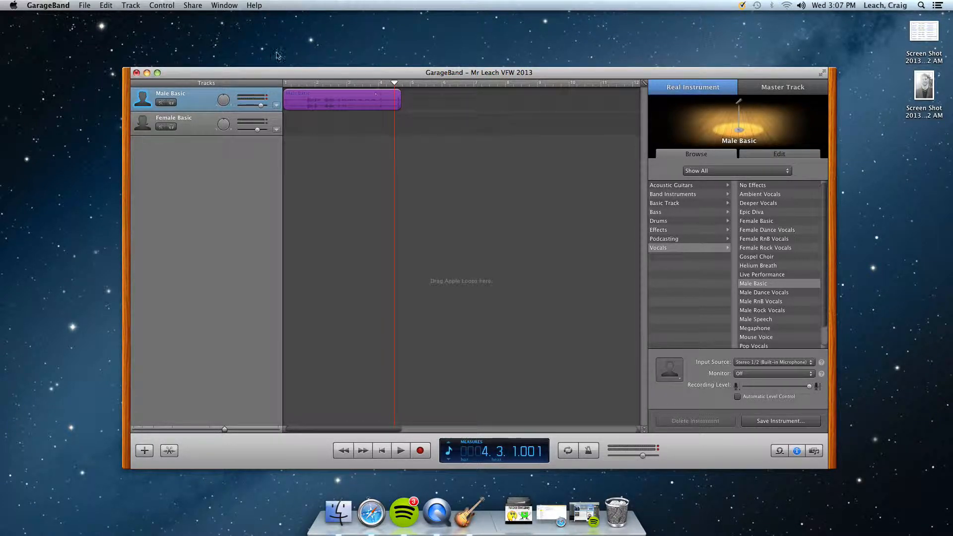
pyautogui.click(107, 6)
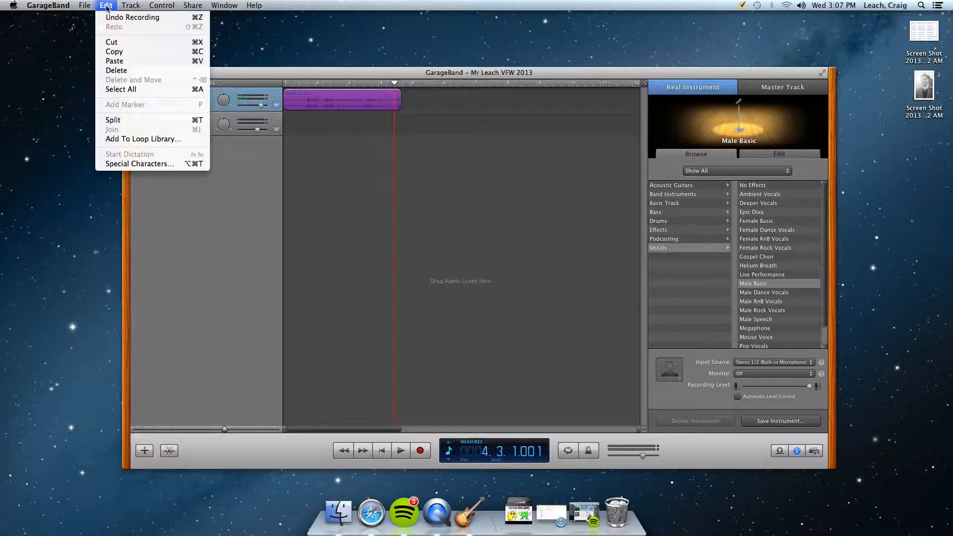
pyautogui.click(123, 123)
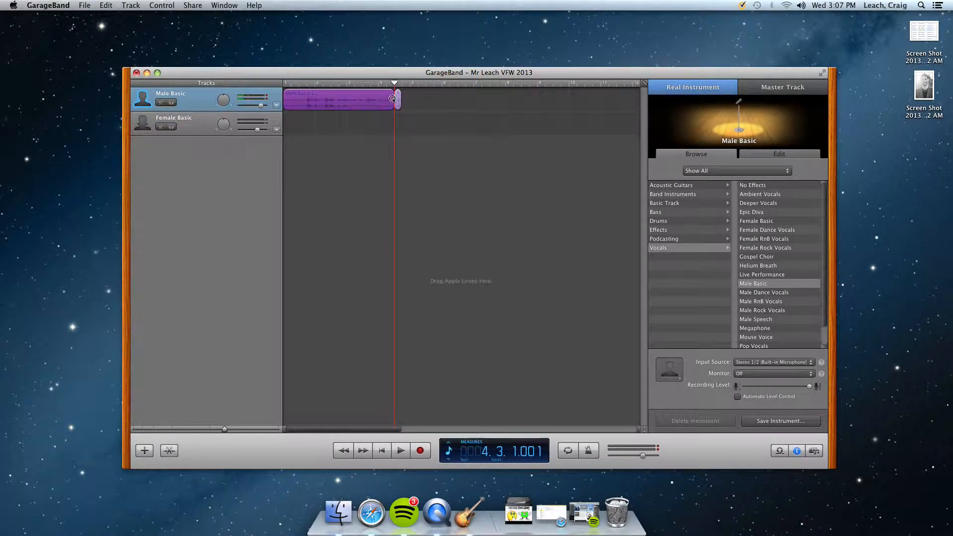
pyautogui.click(418, 124)
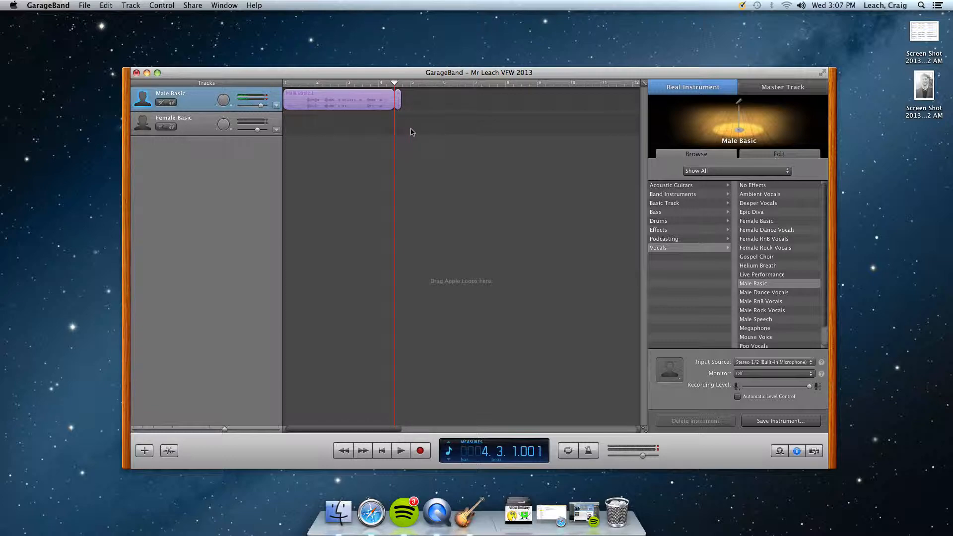
pyautogui.click(399, 101)
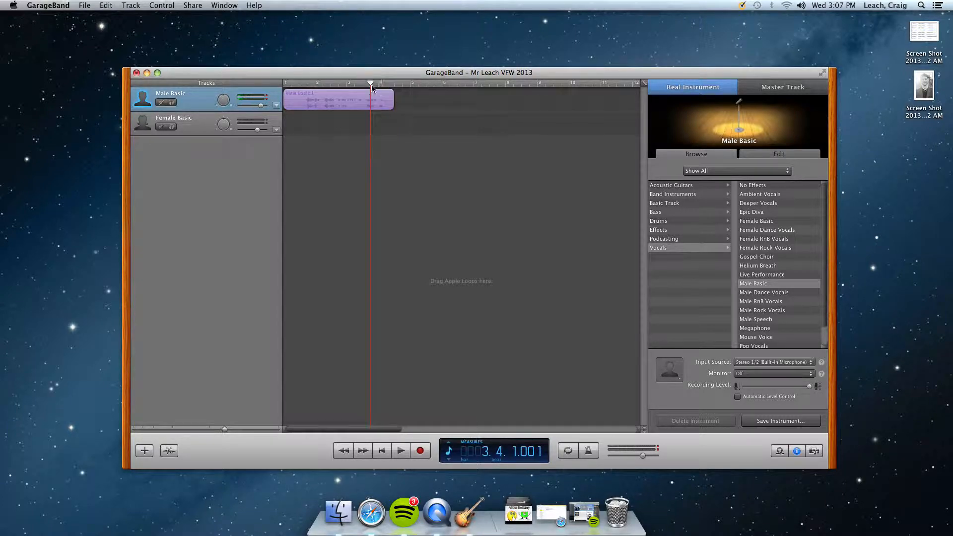
# Play back the end of the trimmed take and record a second take on the Male Basic track starting at 4.3.1.001.
pyautogui.press('space')
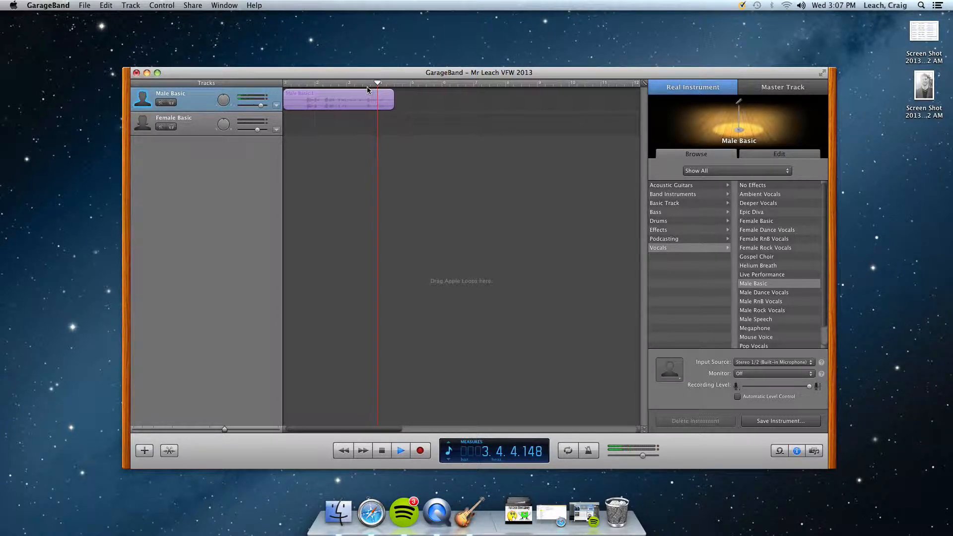
pyautogui.press('space')
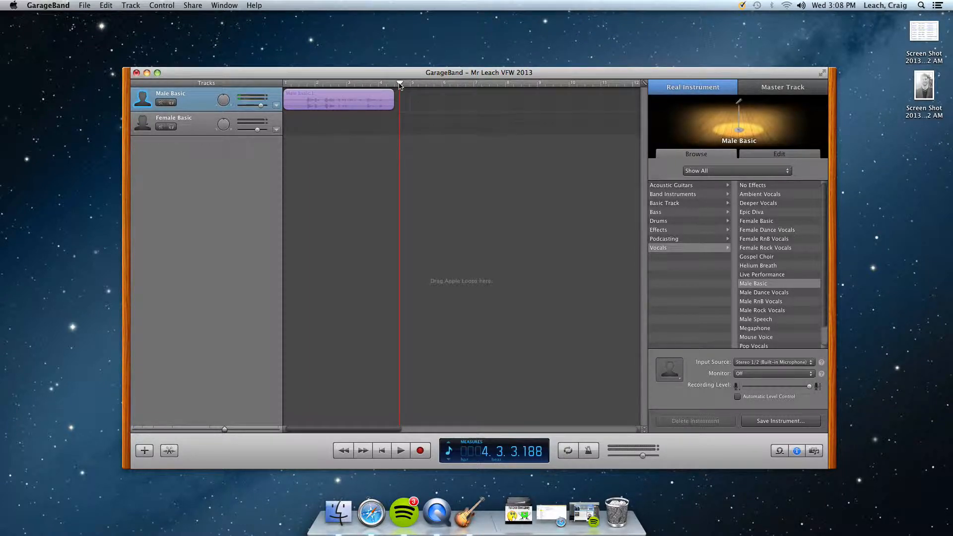
pyautogui.moveTo(400, 83); pyautogui.dragTo(394, 82)
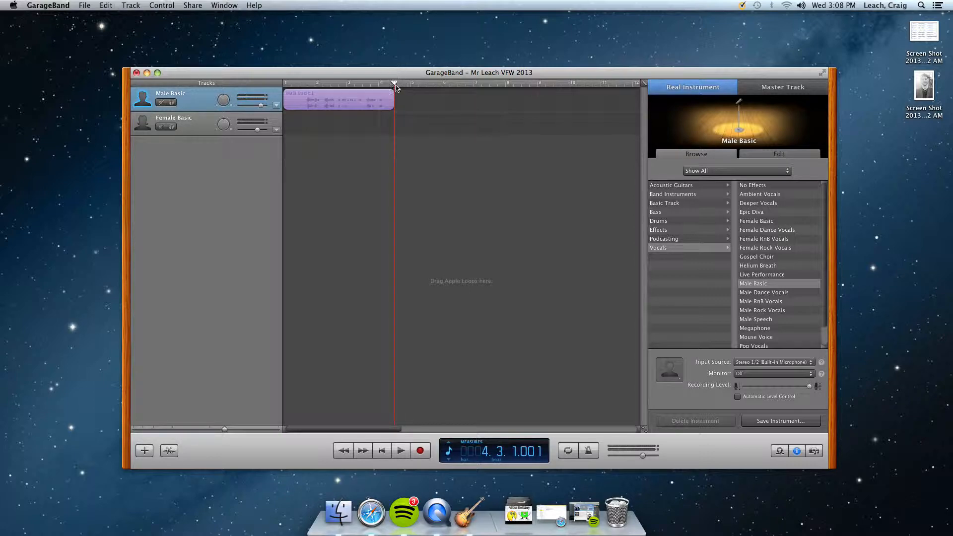
pyautogui.click(420, 452)
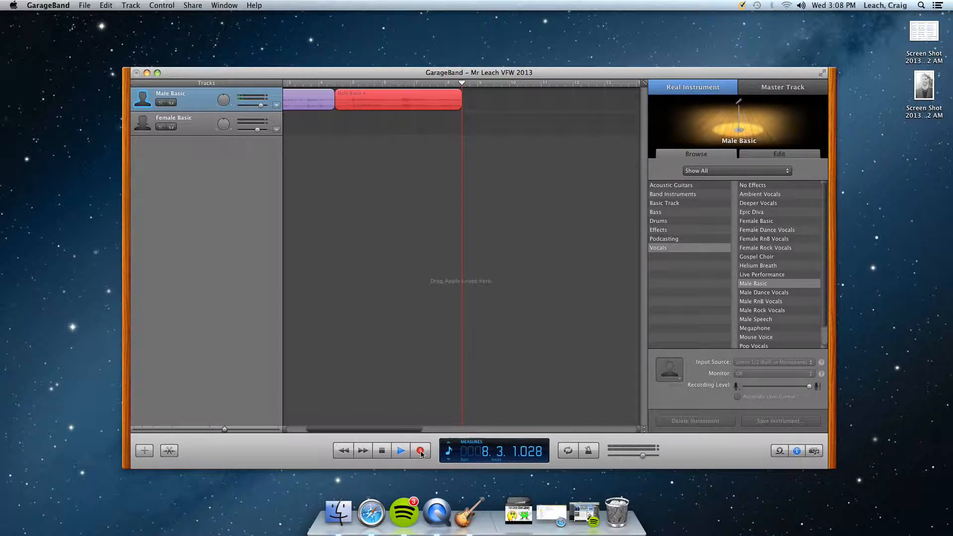
pyautogui.click(421, 452)
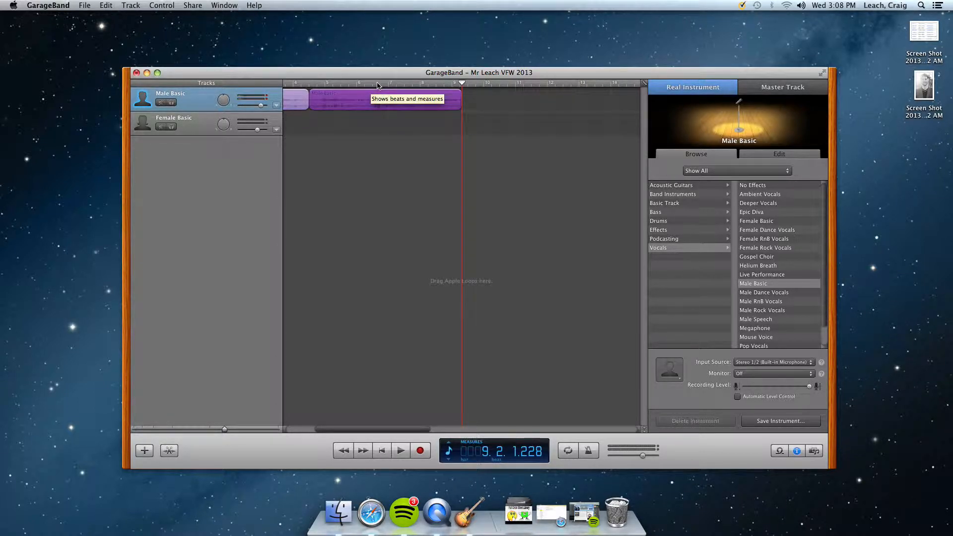
# Play back the second take from its beginning to find where the unwanted ending starts.
pyautogui.moveTo(462, 85); pyautogui.dragTo(310, 86)
pyautogui.press('space')
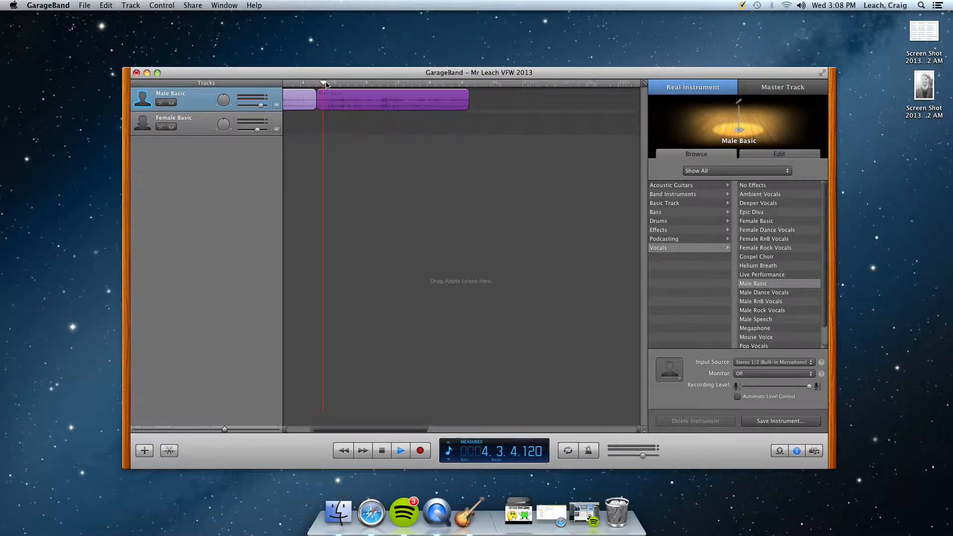
pyautogui.hscroll(-3, 336, 84)
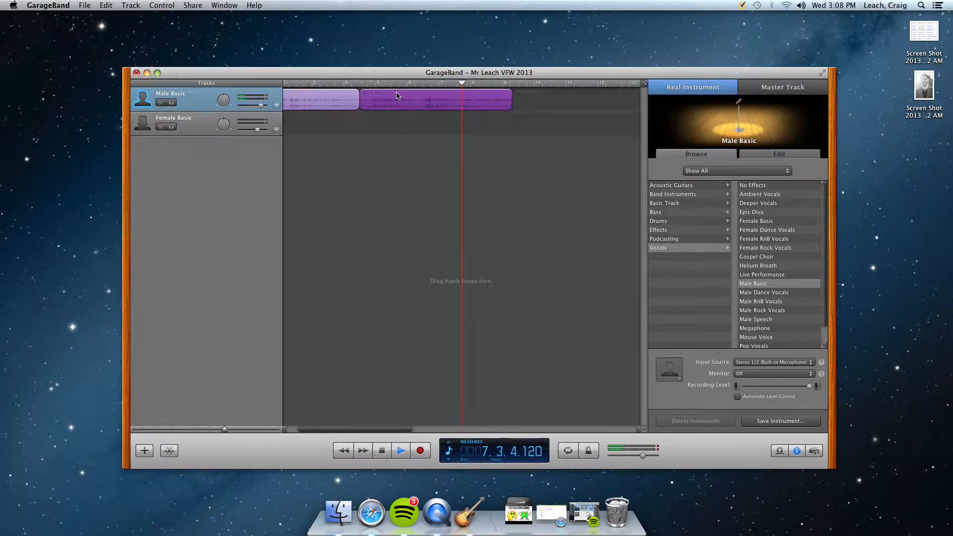
pyautogui.press('space')
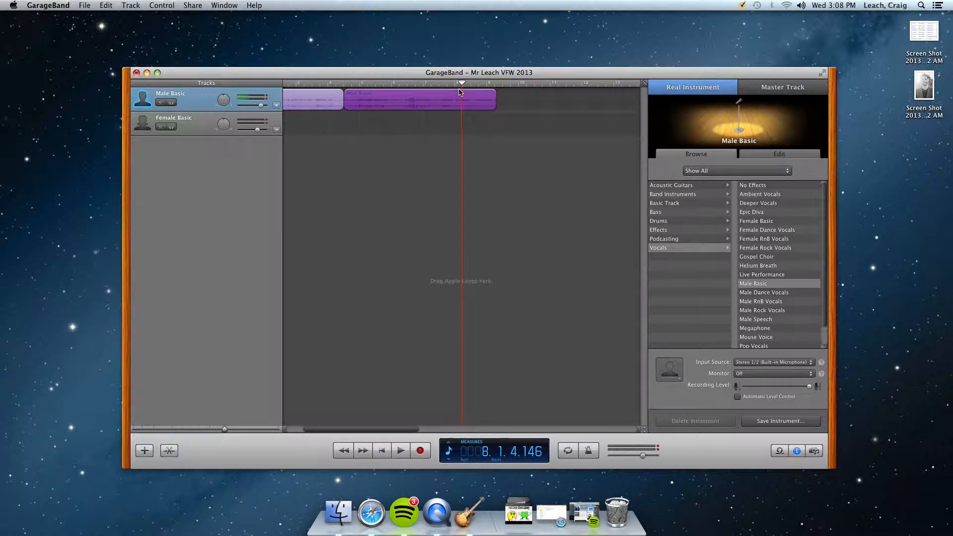
# Split the second take's region at 7.3.1.001 and deselect the resulting pieces.
pyautogui.moveTo(463, 85); pyautogui.dragTo(437, 85)
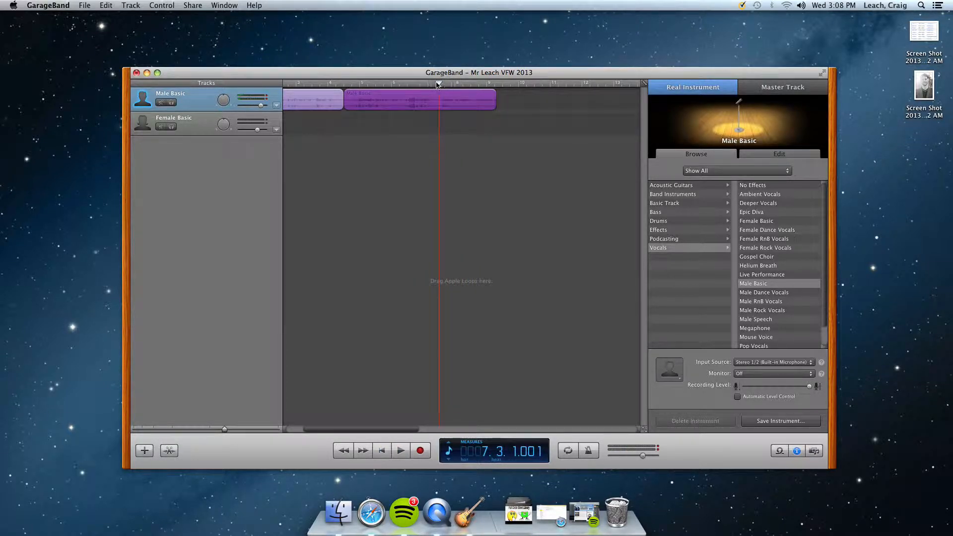
pyautogui.click(106, 6)
pyautogui.click(134, 120)
pyautogui.click(480, 131)
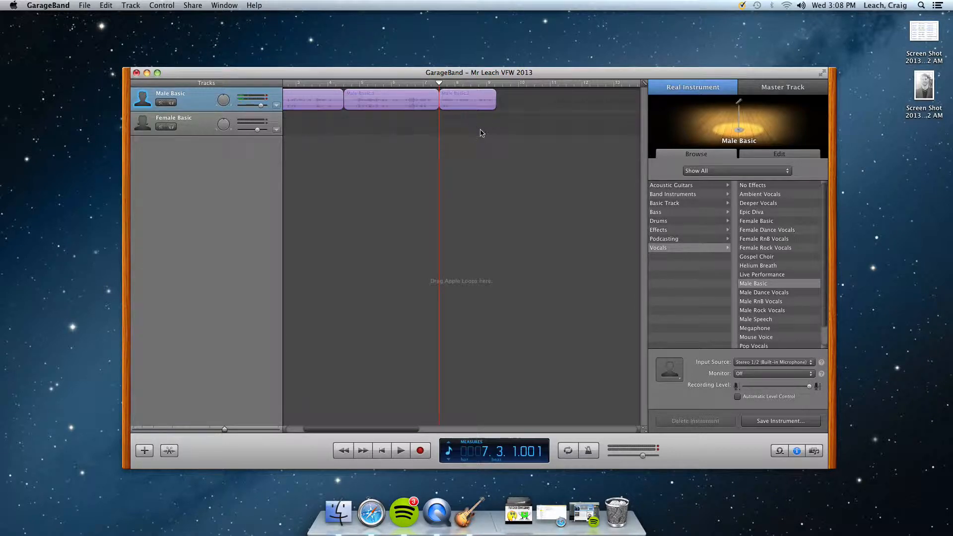
# Delete the leftover piece after 7.3.1.001 on the Male Basic track and reposition the project window.
pyautogui.click(473, 107)
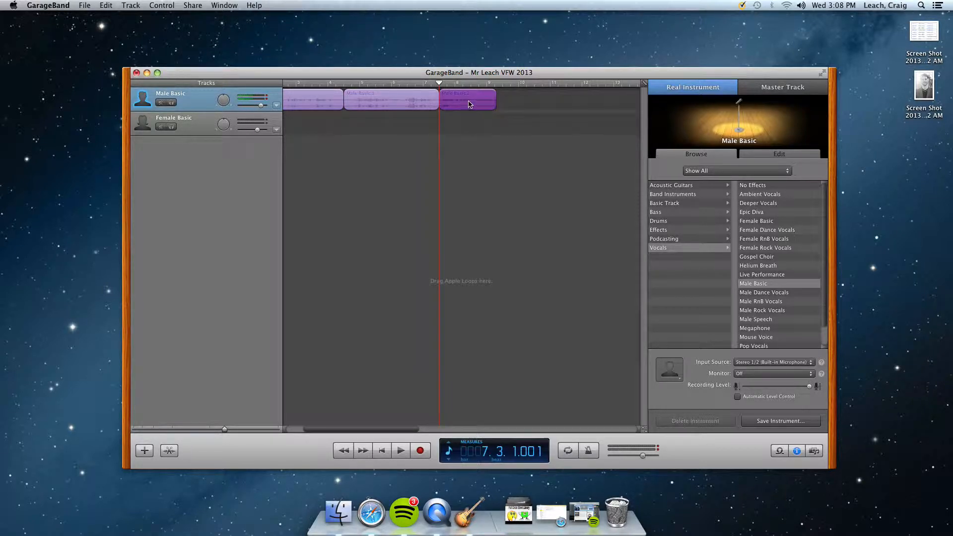
pyautogui.press('Delete')
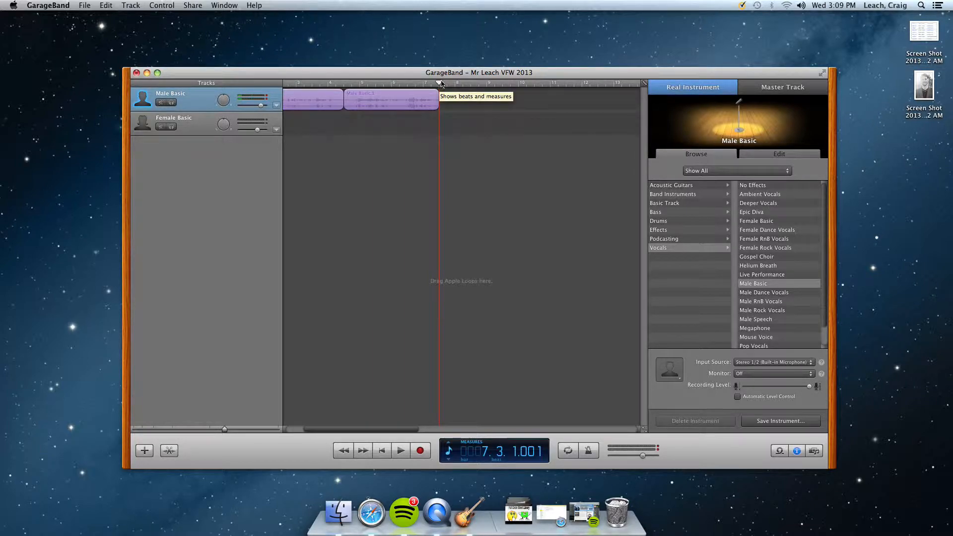
pyautogui.moveTo(451, 75); pyautogui.dragTo(467, 90)
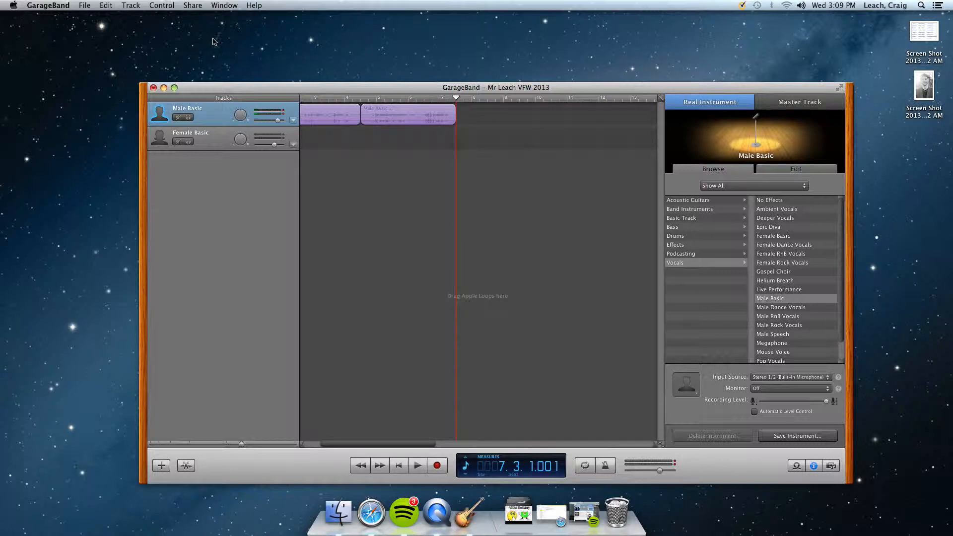
# Export the song to disk with the MP3 Encoder at High Quality, saving it in the Music folder under the project's name.
pyautogui.click(193, 6)
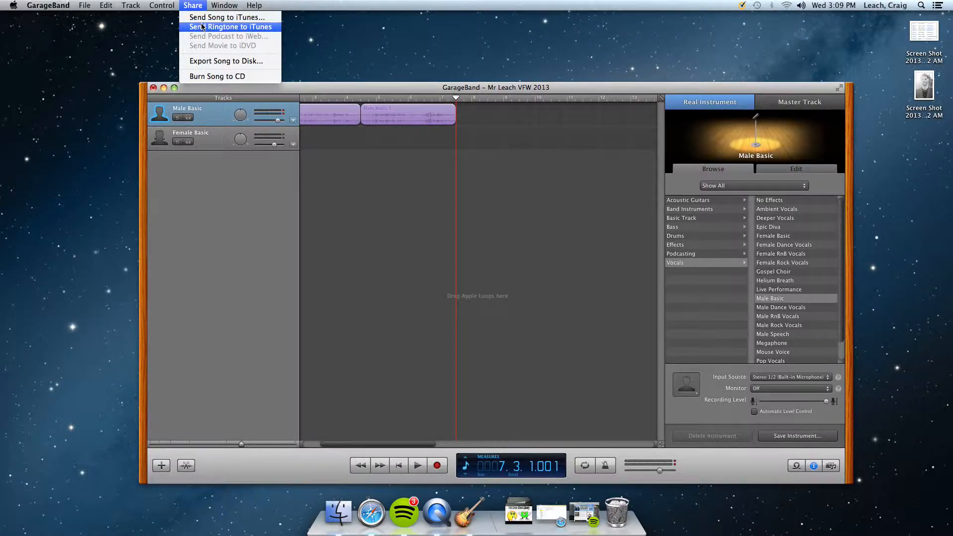
pyautogui.click(216, 62)
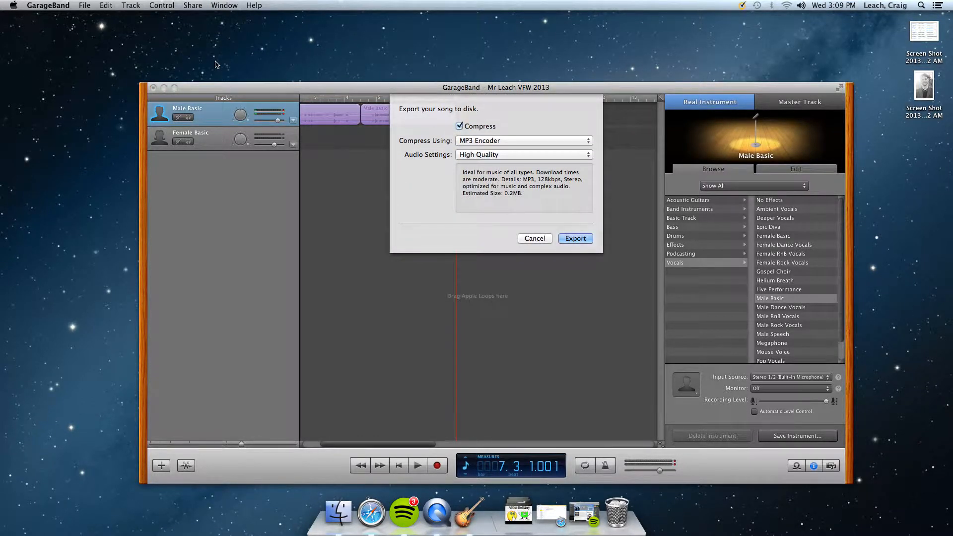
pyautogui.click(495, 141)
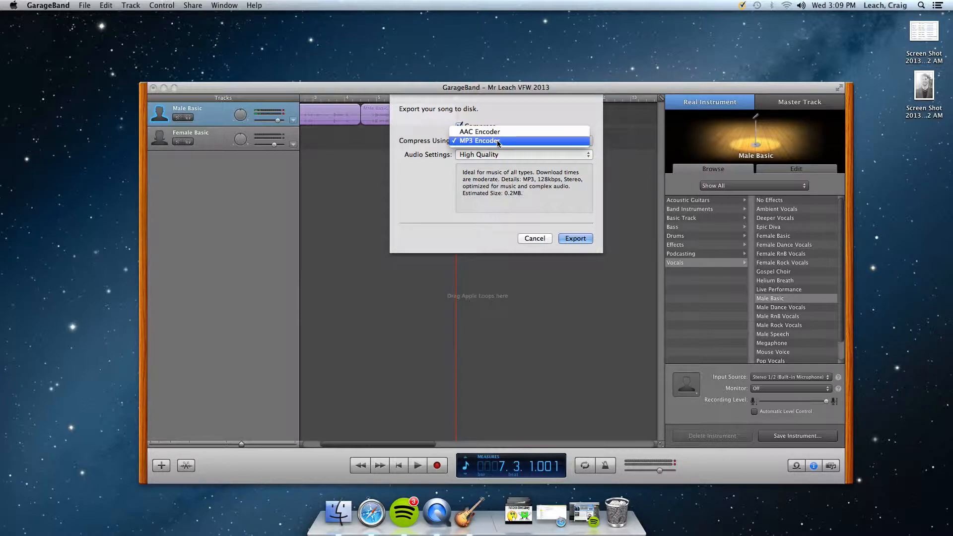
pyautogui.click(499, 141)
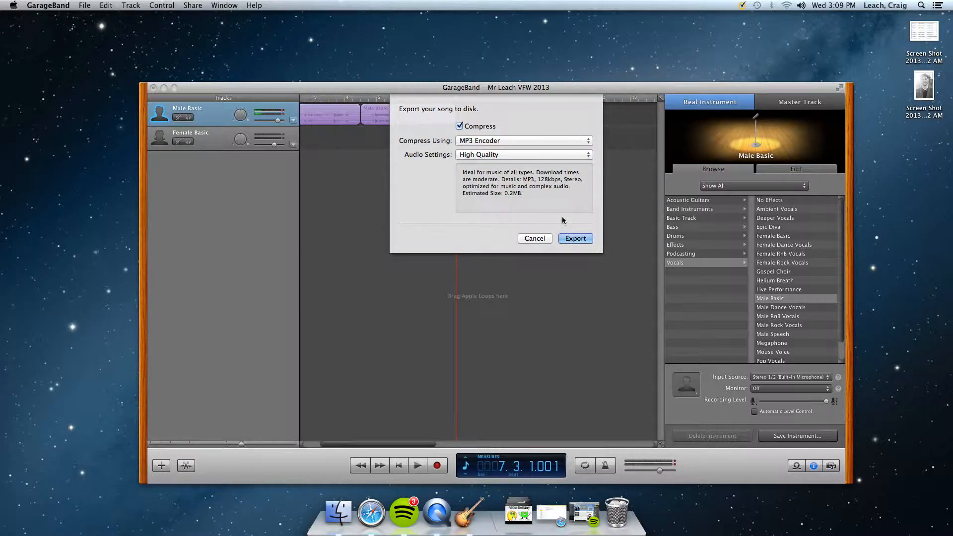
pyautogui.click(575, 239)
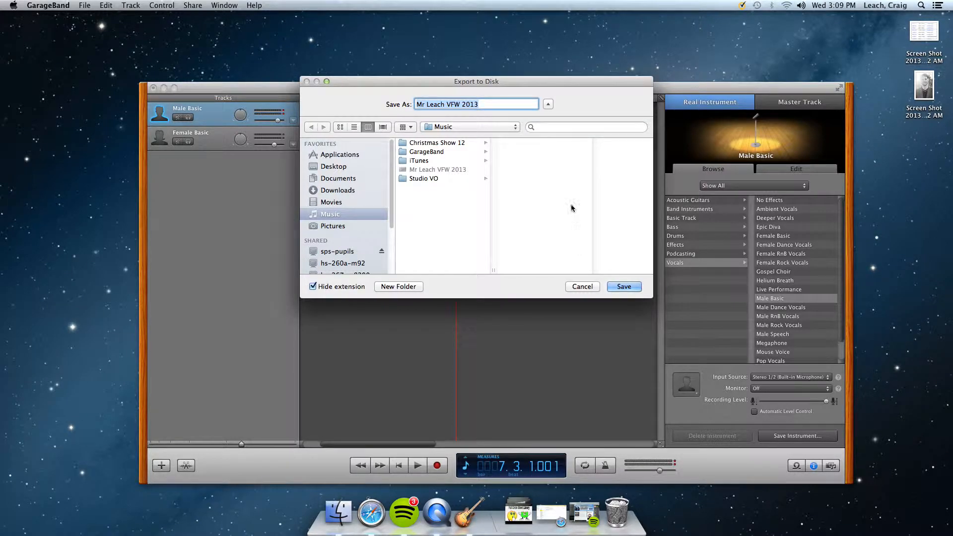
pyautogui.moveTo(477, 82); pyautogui.dragTo(475, 65)
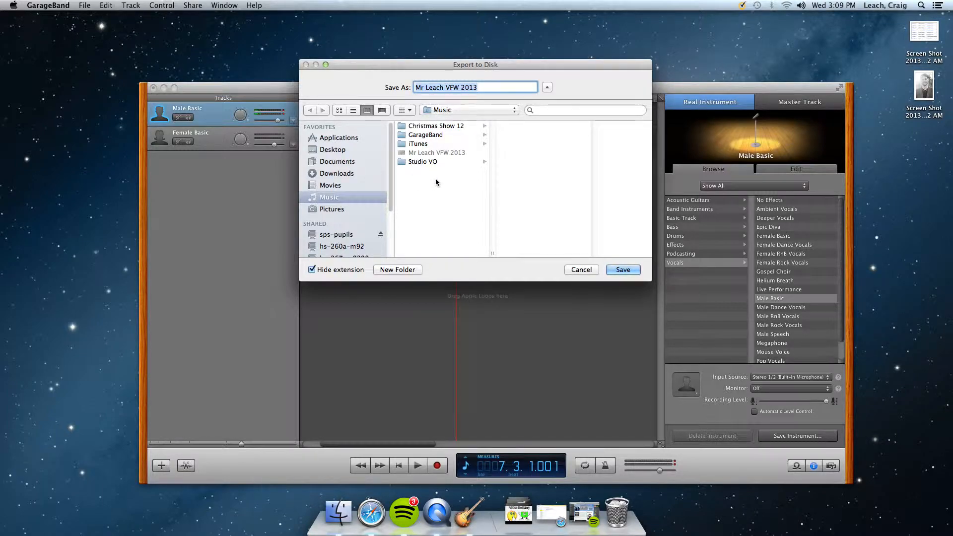
pyautogui.click(624, 270)
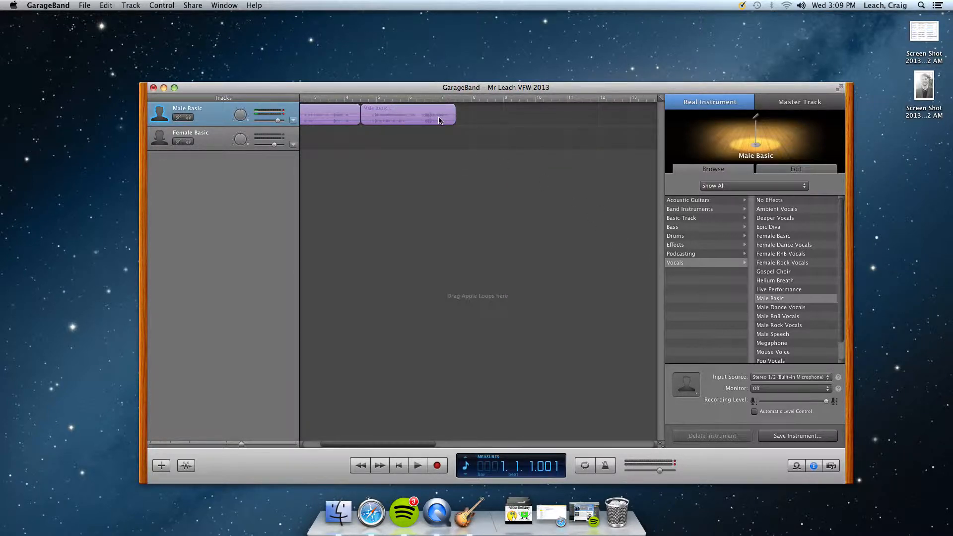
# Switch to Finder and open the Music folder to locate the exported MP3, looking through the sidebar's locations.
pyautogui.click(341, 514)
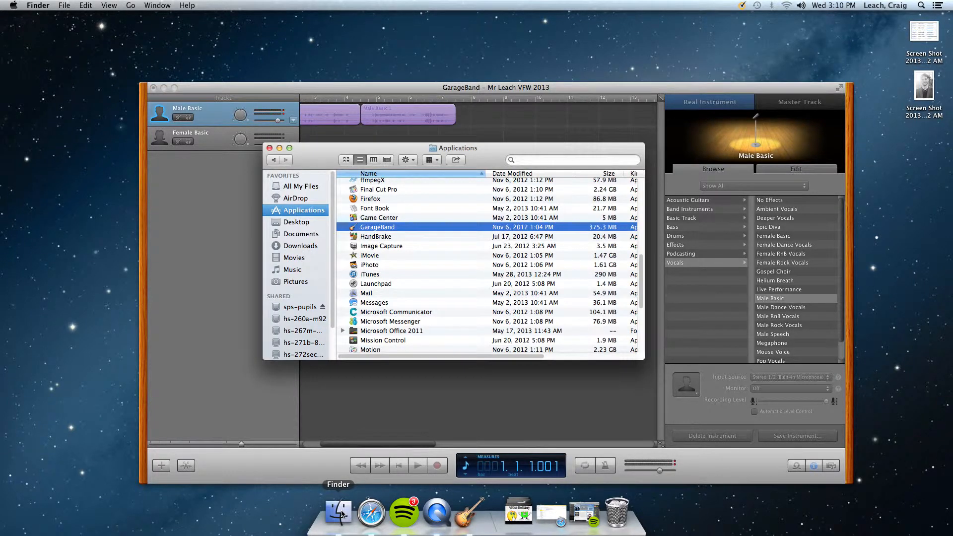
pyautogui.click(288, 271)
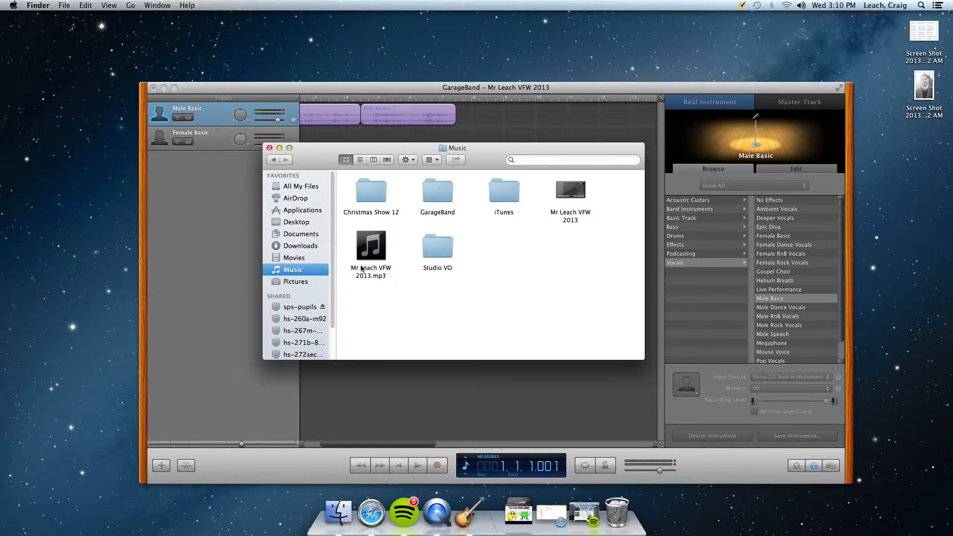
pyautogui.moveTo(361, 263)
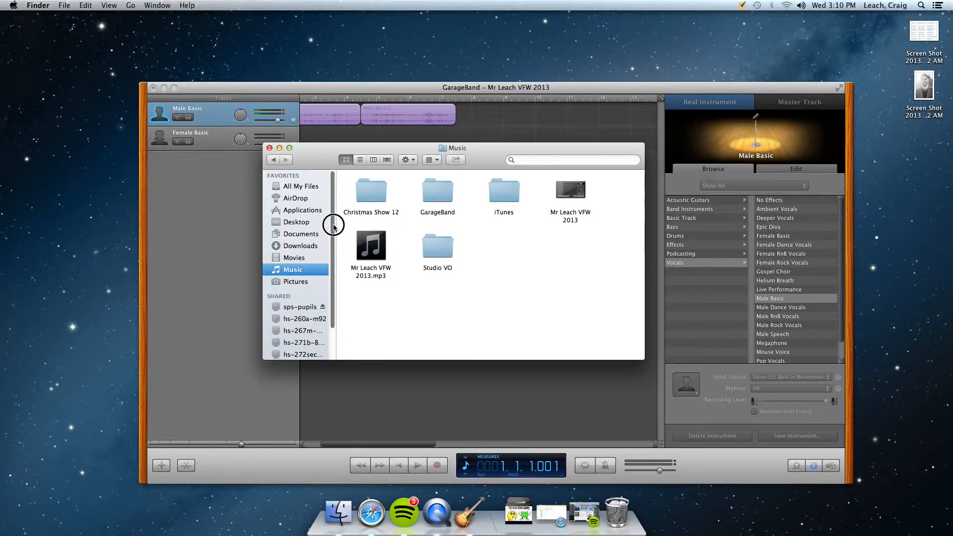
pyautogui.moveTo(334, 230); pyautogui.dragTo(328, 263)
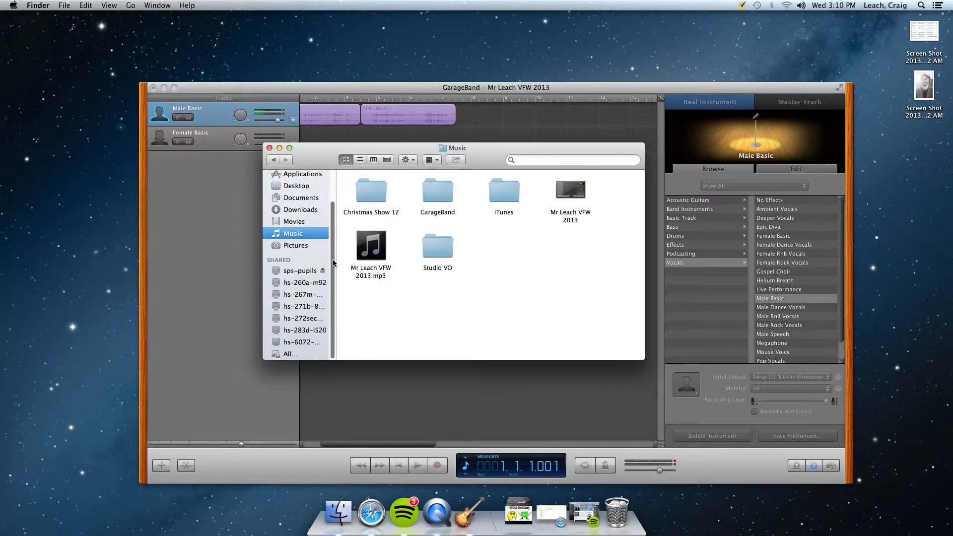
pyautogui.moveTo(332, 257)
pyautogui.mouseDown()
pyautogui.moveTo(333, 215)
pyautogui.moveTo(326, 273)
pyautogui.mouseUp()
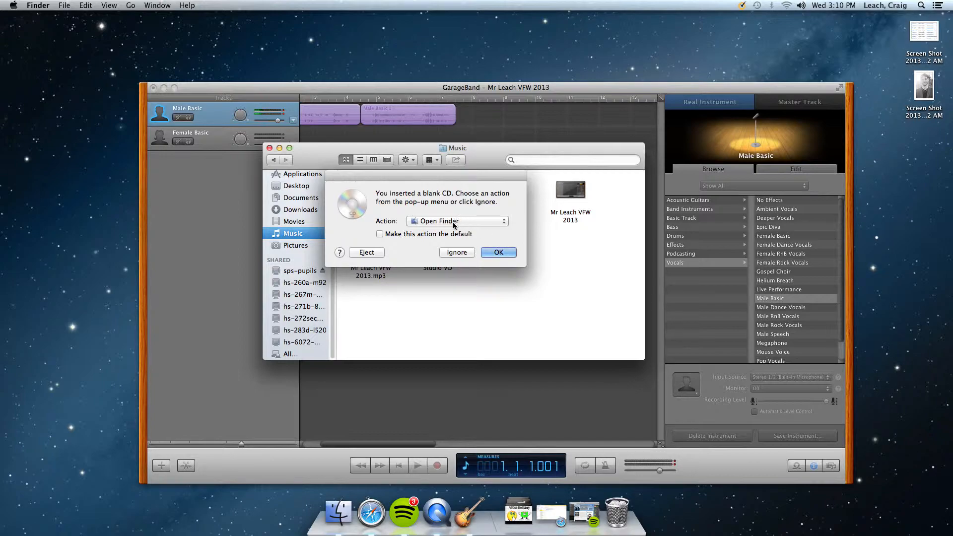
# Accept Open Finder as the action for the inserted blank CD and open the Untitled CD from the desktop.
pyautogui.click(503, 253)
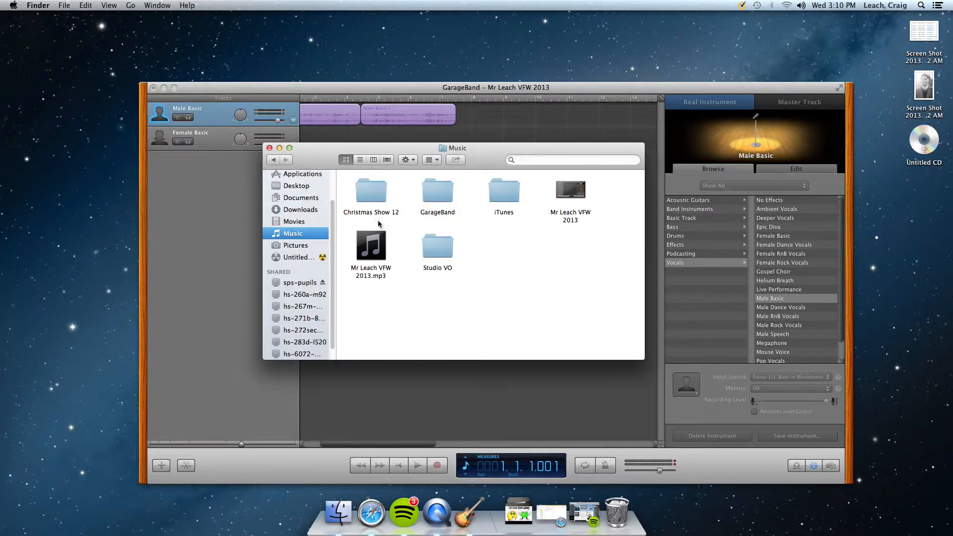
pyautogui.moveTo(330, 210); pyautogui.dragTo(332, 258)
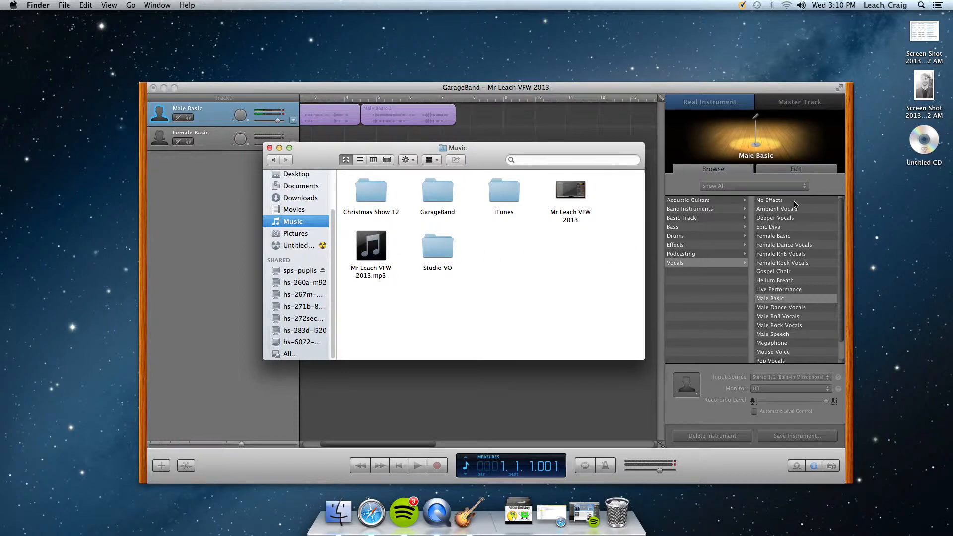
pyautogui.click(925, 147)
pyautogui.doubleClick(925, 148)
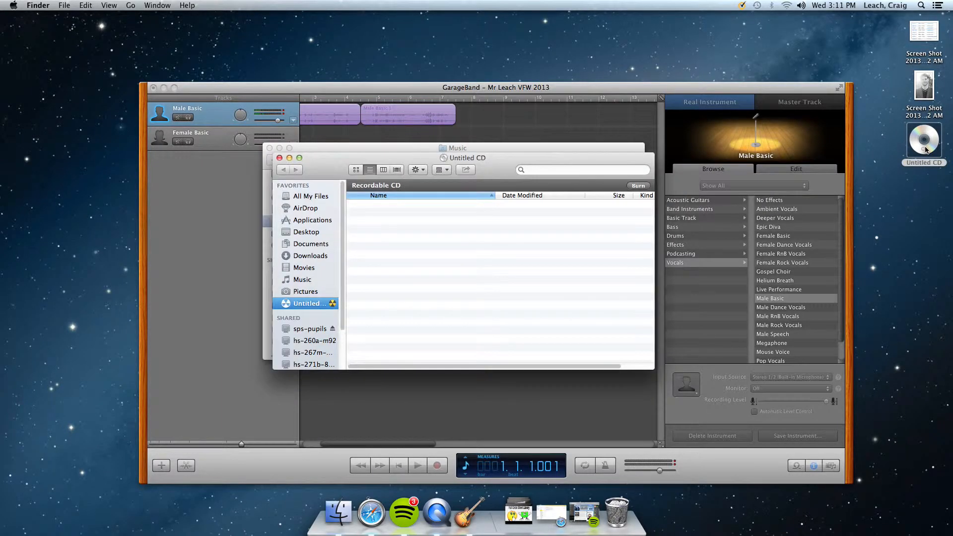
# Arrange the Music and Untitled CD windows side by side and add the exported MP3 to the disc.
pyautogui.moveTo(500, 171); pyautogui.dragTo(770, 77)
pyautogui.moveTo(487, 158); pyautogui.dragTo(361, 160)
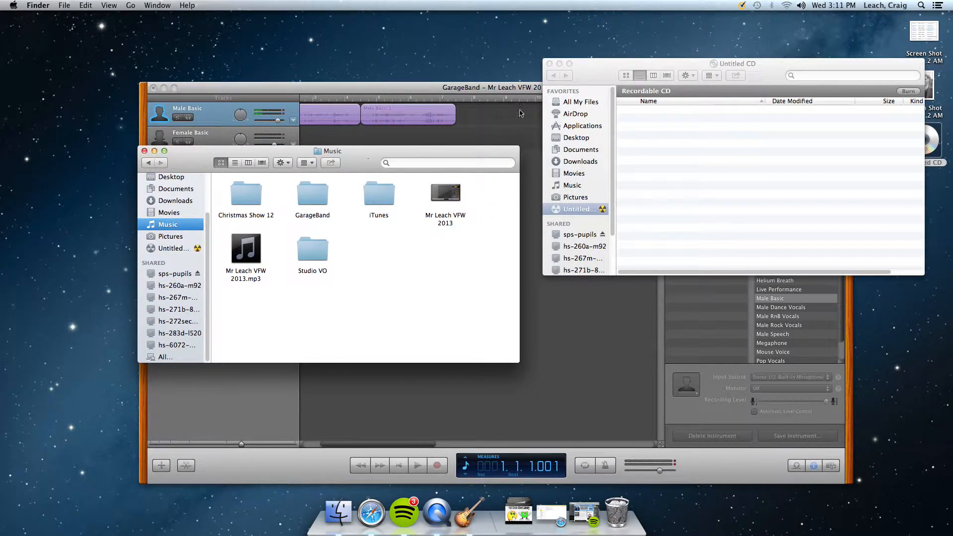
pyautogui.click(595, 83)
pyautogui.moveTo(242, 250); pyautogui.dragTo(652, 148)
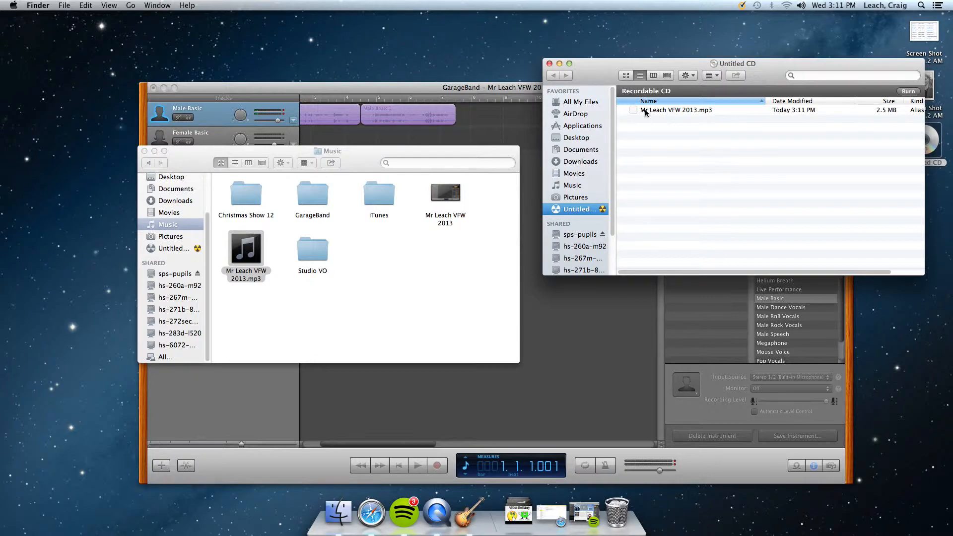
# View the burn option for the Untitled CD without starting the burn, and close the disc's window.
pyautogui.moveTo(767, 71); pyautogui.dragTo(692, 105)
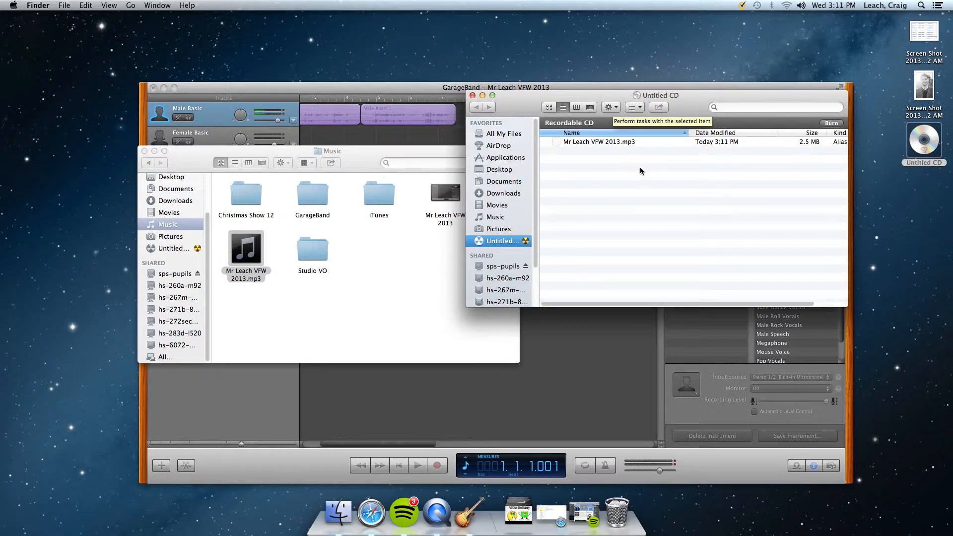
pyautogui.click(612, 108)
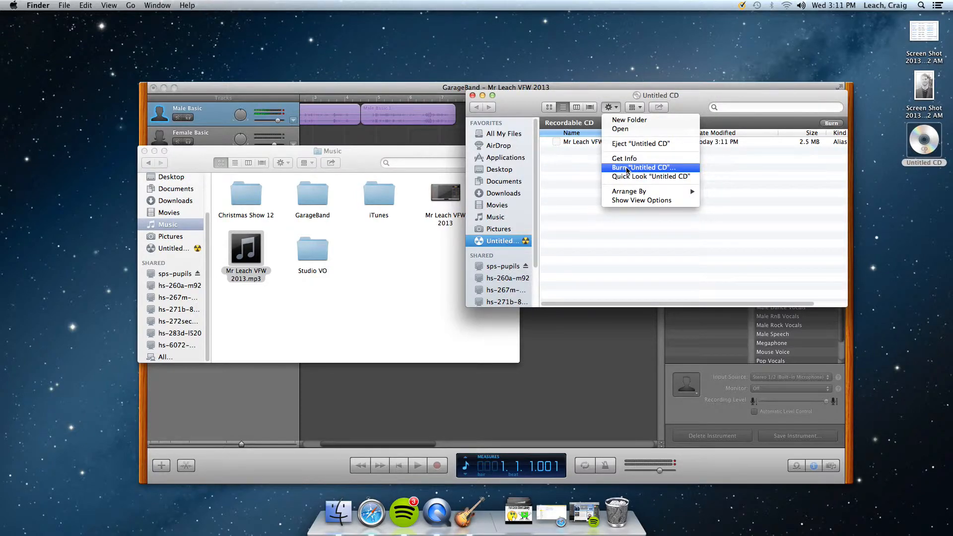
pyautogui.click(577, 171)
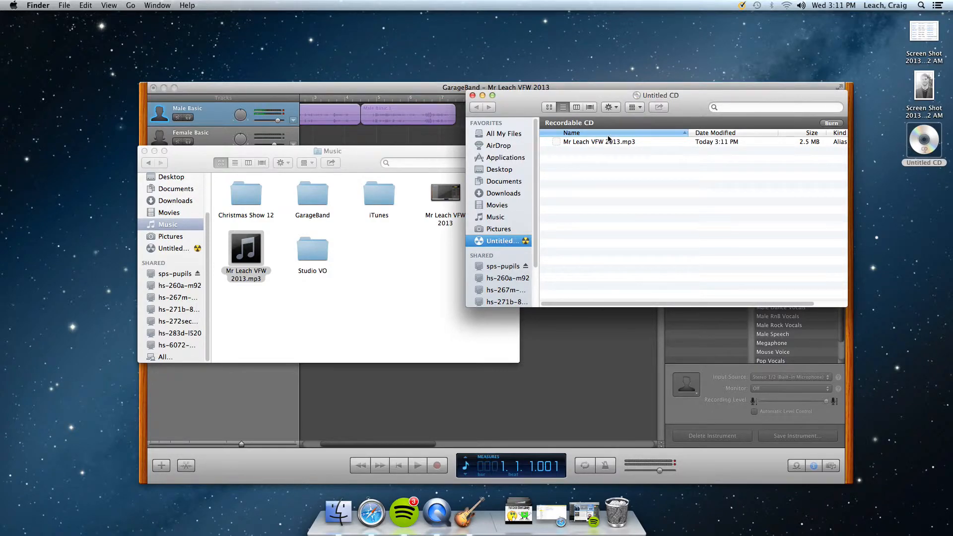
pyautogui.click(472, 96)
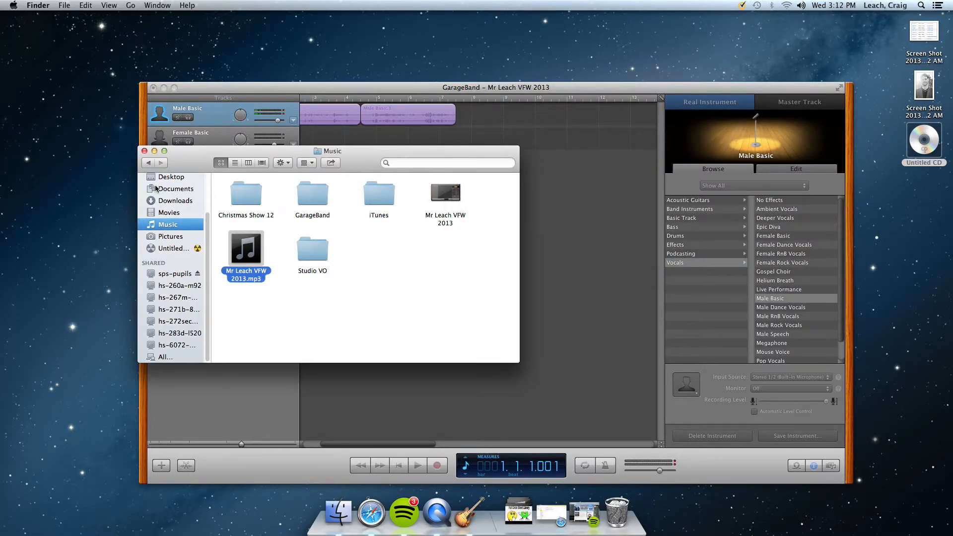